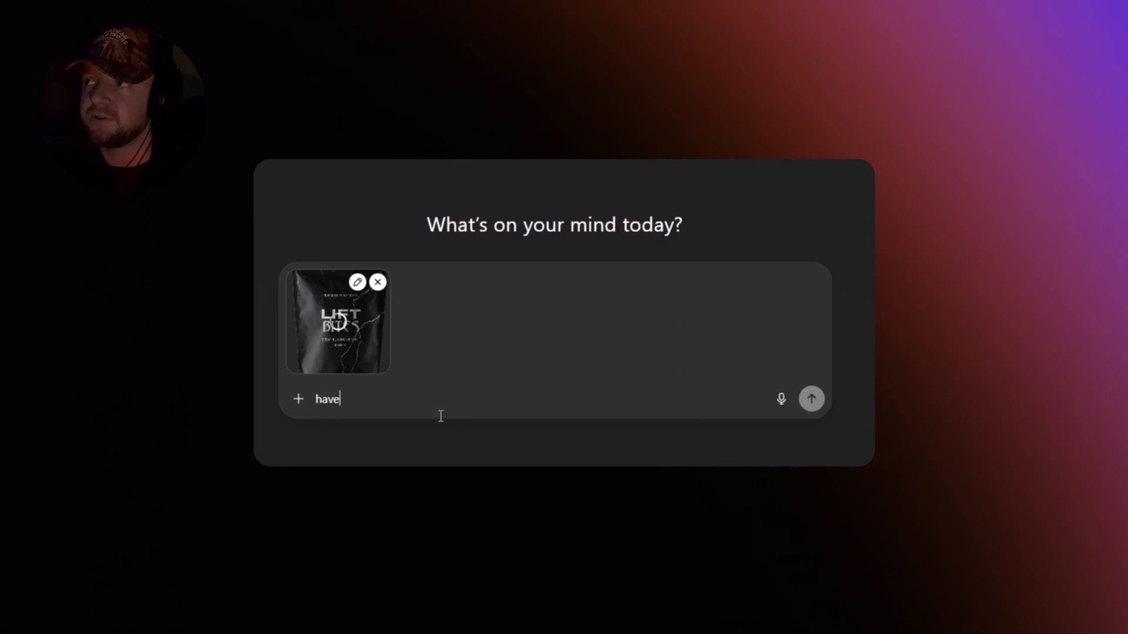
# Ask ChatGPT for an image of a guy holding the product in a sunny outdoor gym
pyautogui.write('g')
pyautogui.press('BackSpace')
pyautogui.write('a ')
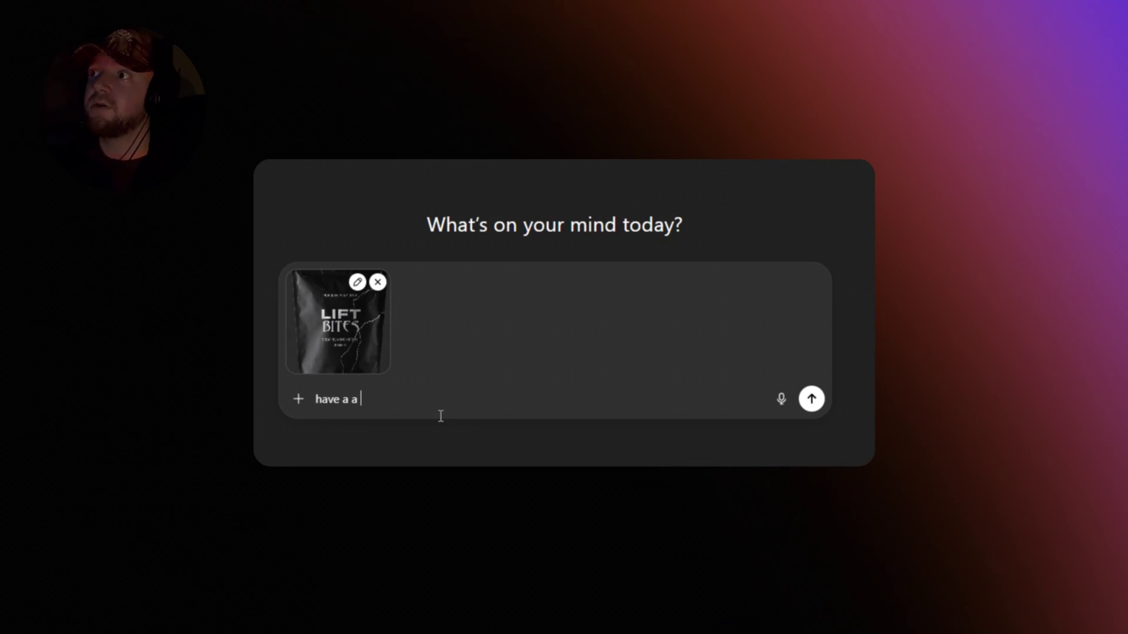
pyautogui.write('gu')
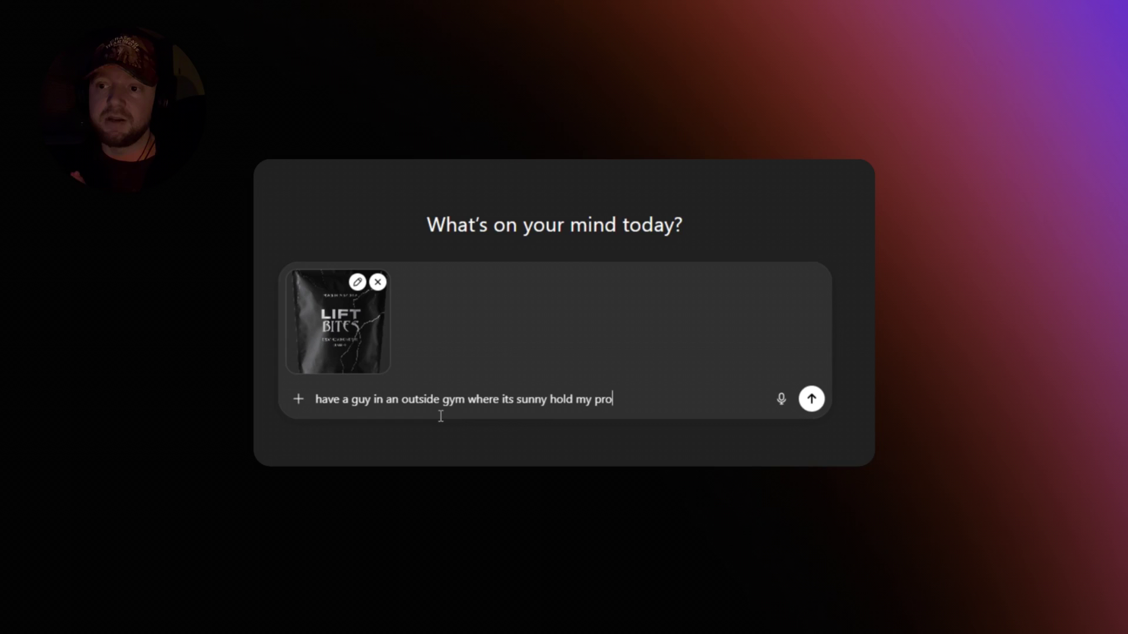
pyautogui.write('duct')
pyautogui.press('Return')
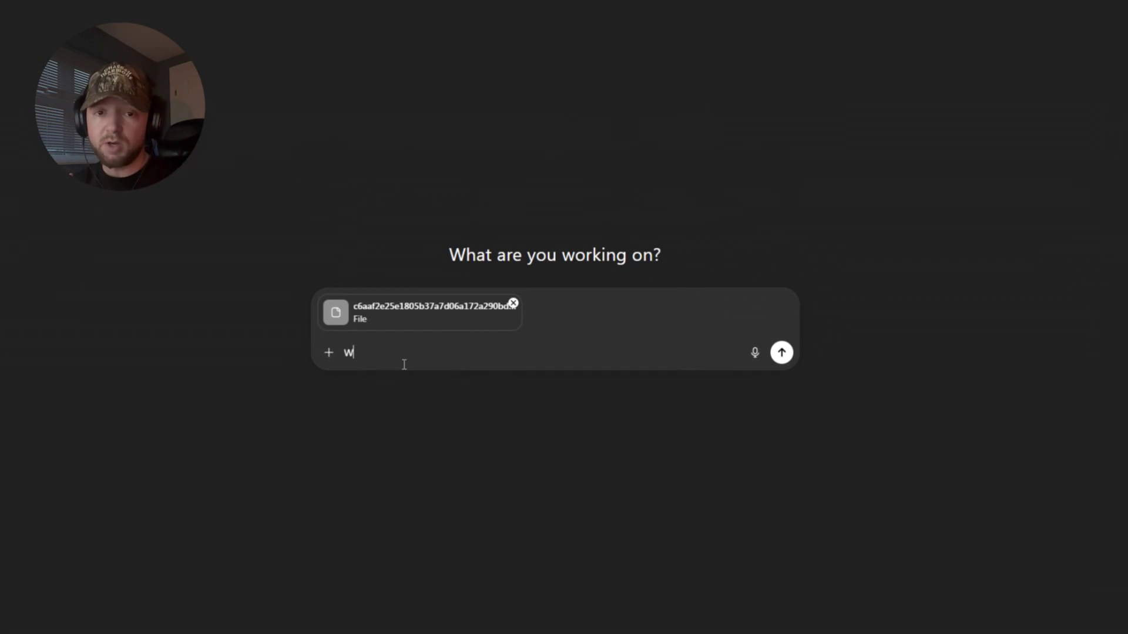
# Ask ChatGPT for a short casual UGC review of Lift Bites and select the returned script
pyautogui.write('t review for my product lift bites, this is for a UGC video')
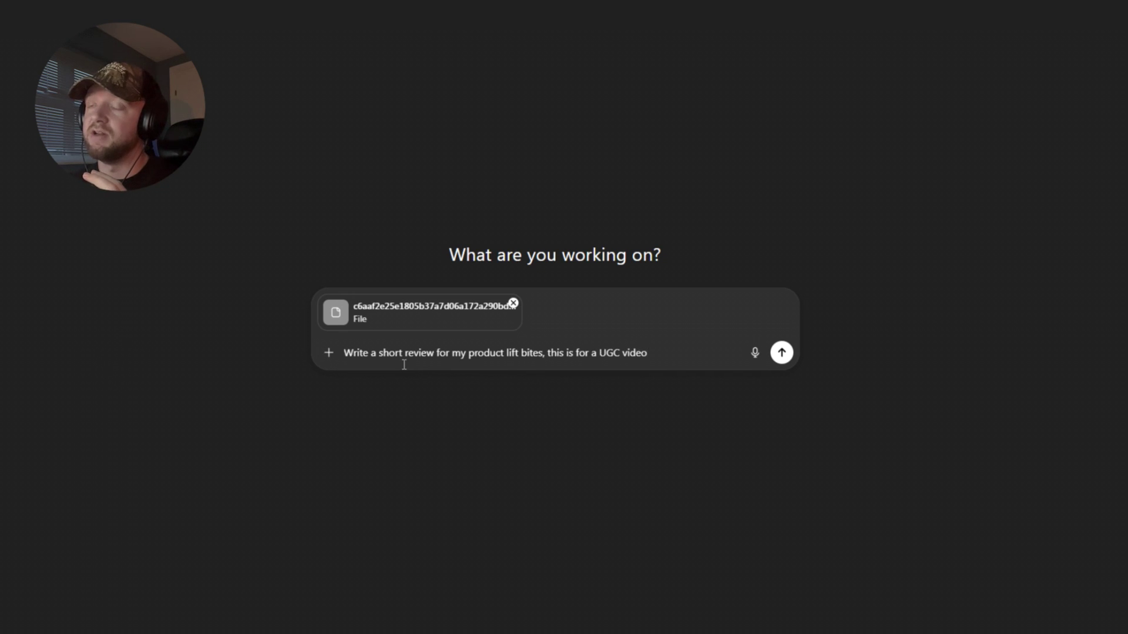
pyautogui.press('Return')
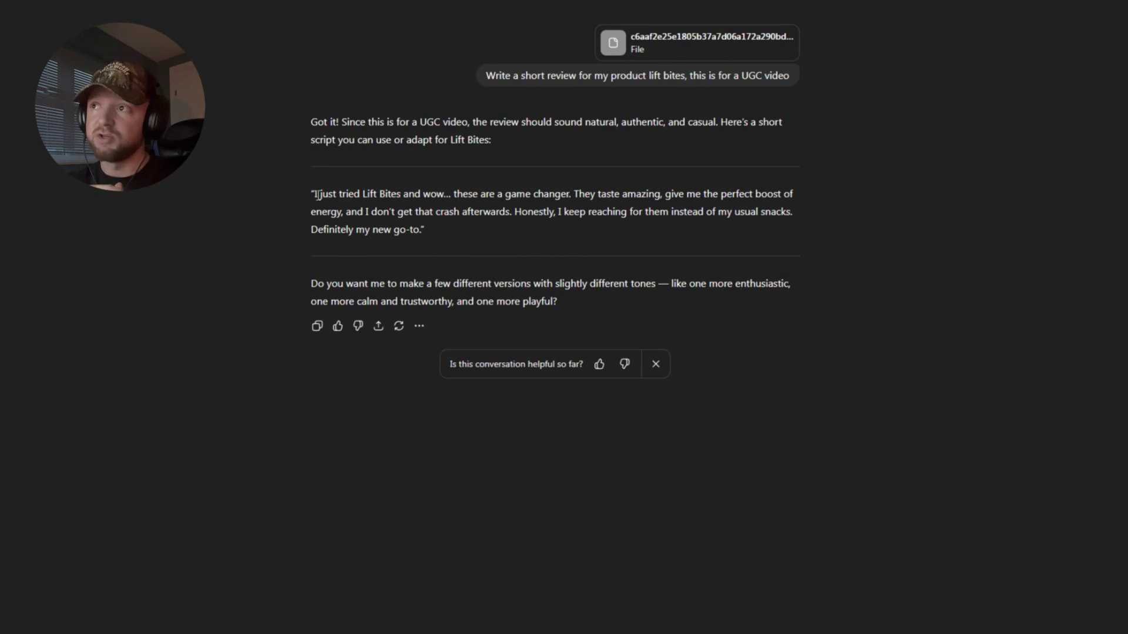
pyautogui.moveTo(316, 194); pyautogui.dragTo(420, 229)
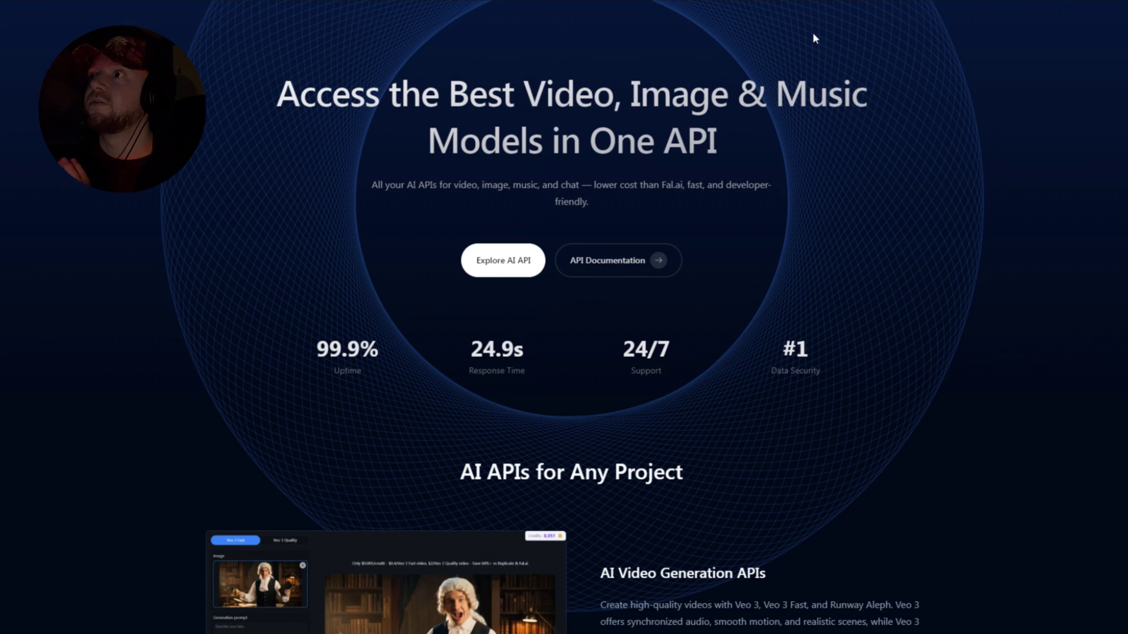
# Open Kie.ai's Veo 3 Playground from the landing page's 'Explore AI API' button
pyautogui.click(499, 262)
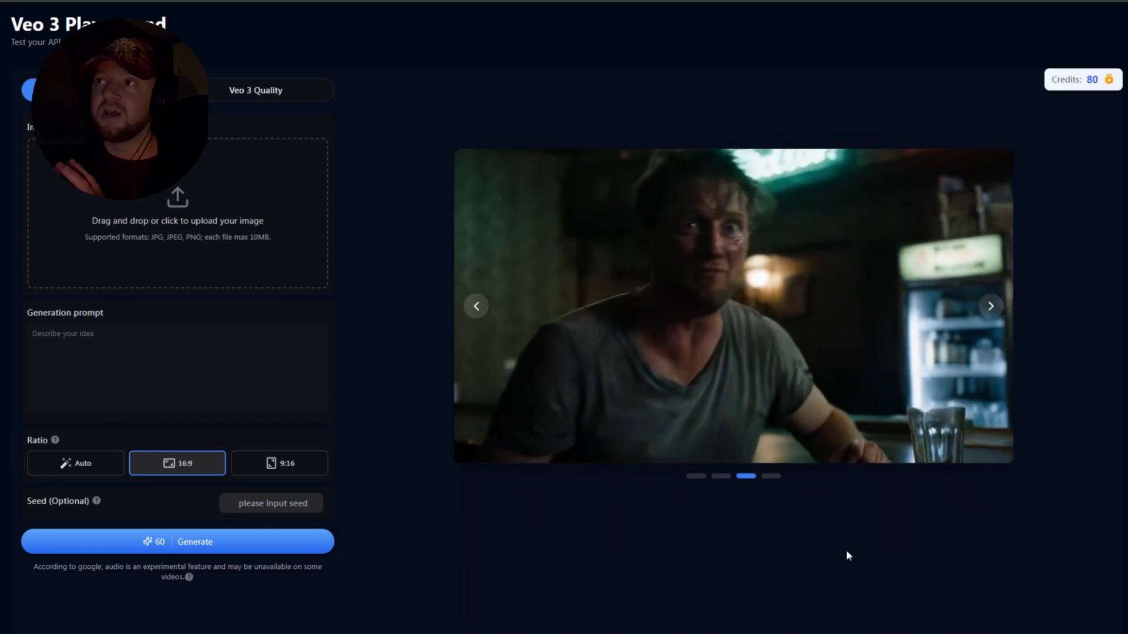
# Generate a 9:16 Veo 3 video from the man's sunny-gym photo with the creatine-gummies review as prompt
pyautogui.click(295, 329)
pyautogui.click(185, 221)
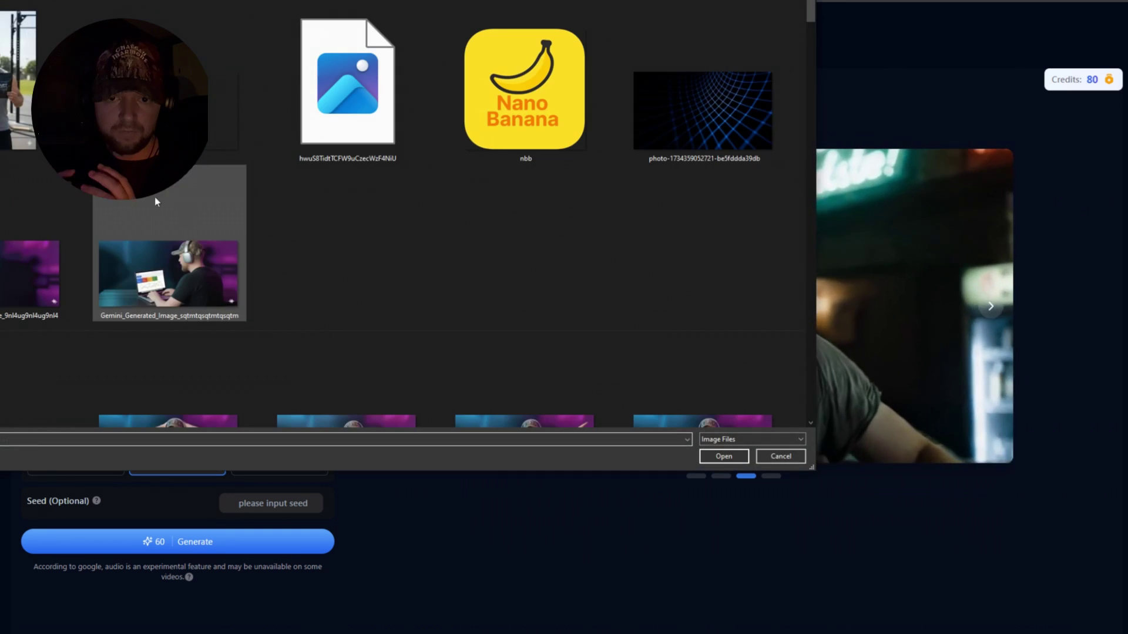
pyautogui.doubleClick(23, 125)
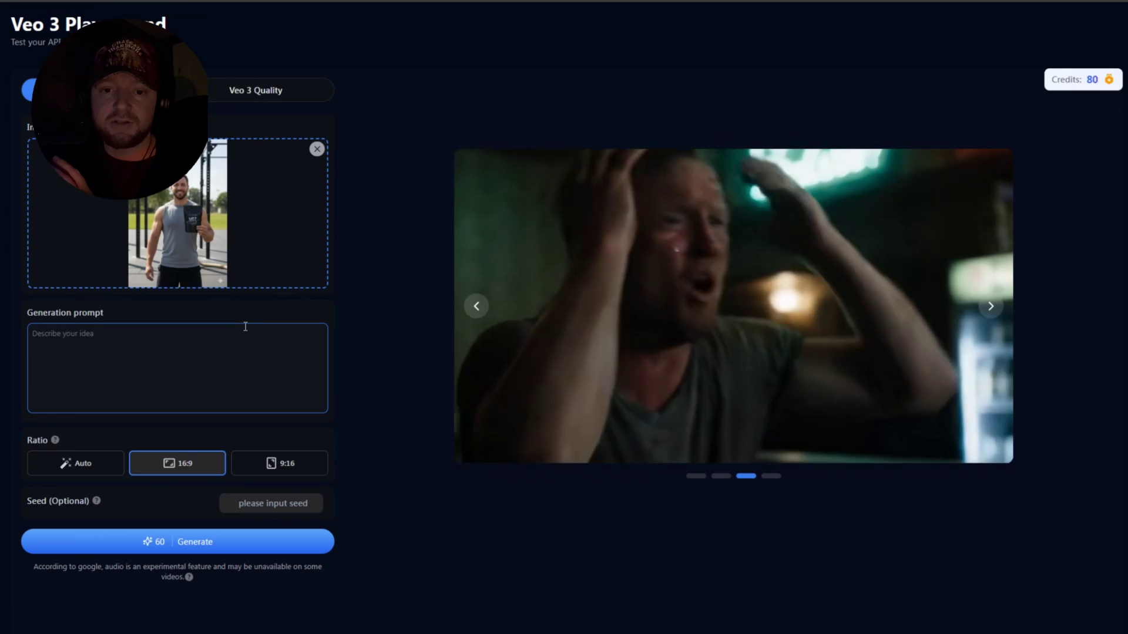
pyautogui.click(302, 464)
pyautogui.click(226, 355)
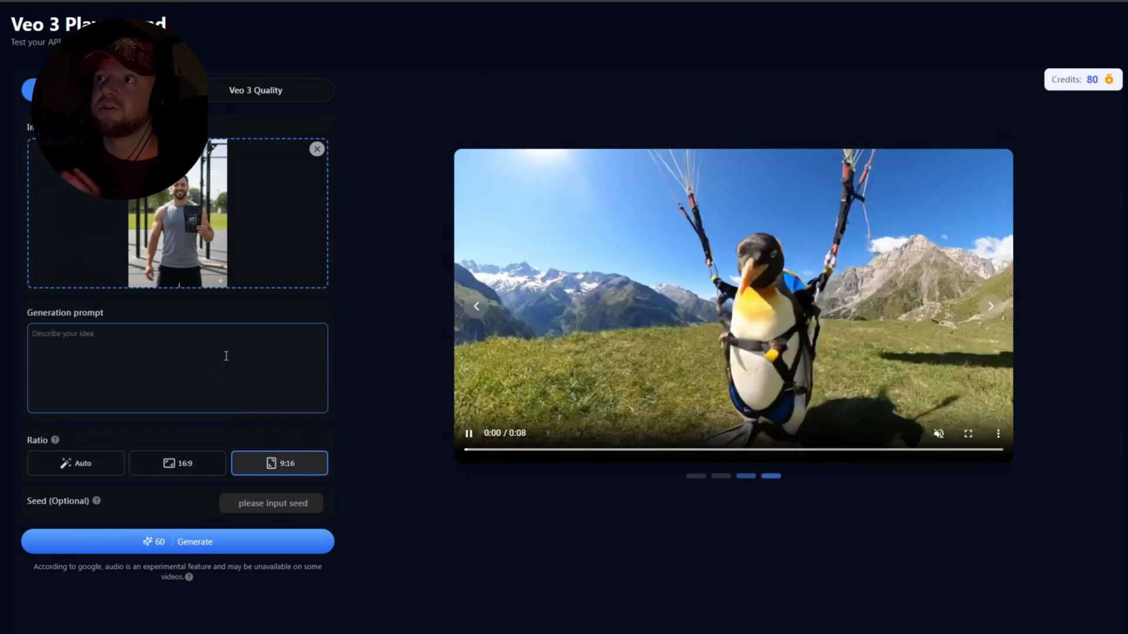
pyautogui.write("Alright, quick one for anyone serious about training. I've been using these Lift Bites creatine gummies, and honestly, they make life so much easier. No more mixing powders, no mess, just grab a gummy and you're good to go. They taste great, they're super convenient, and I've noticed a real difference in my strength and recovery. If you're still scooping creatine the old way, you need to try these")
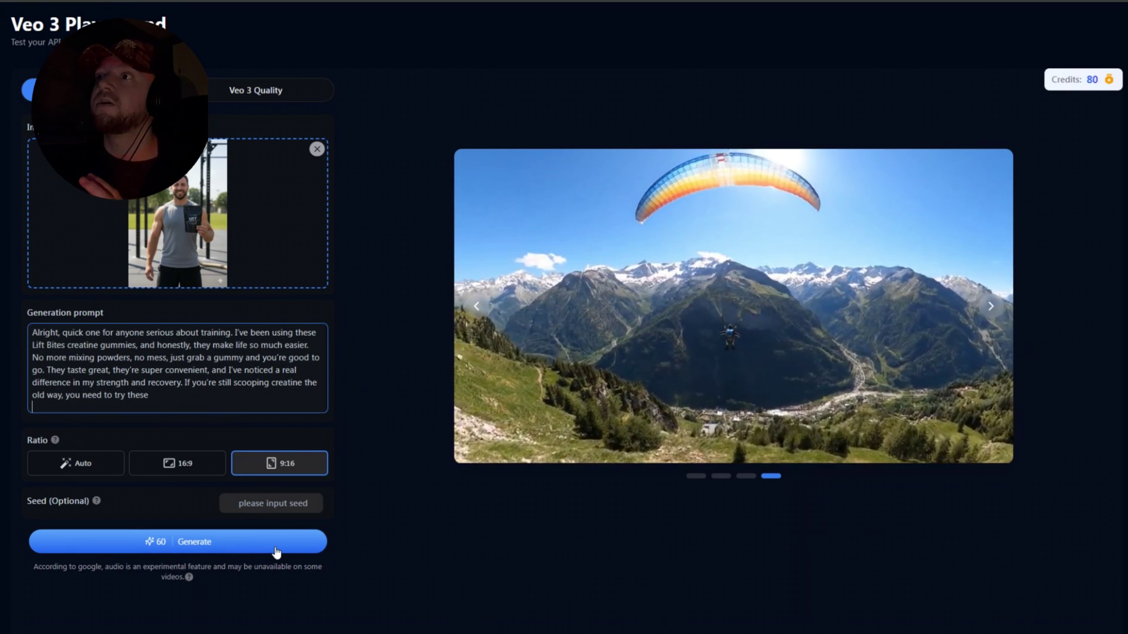
pyautogui.click(279, 550)
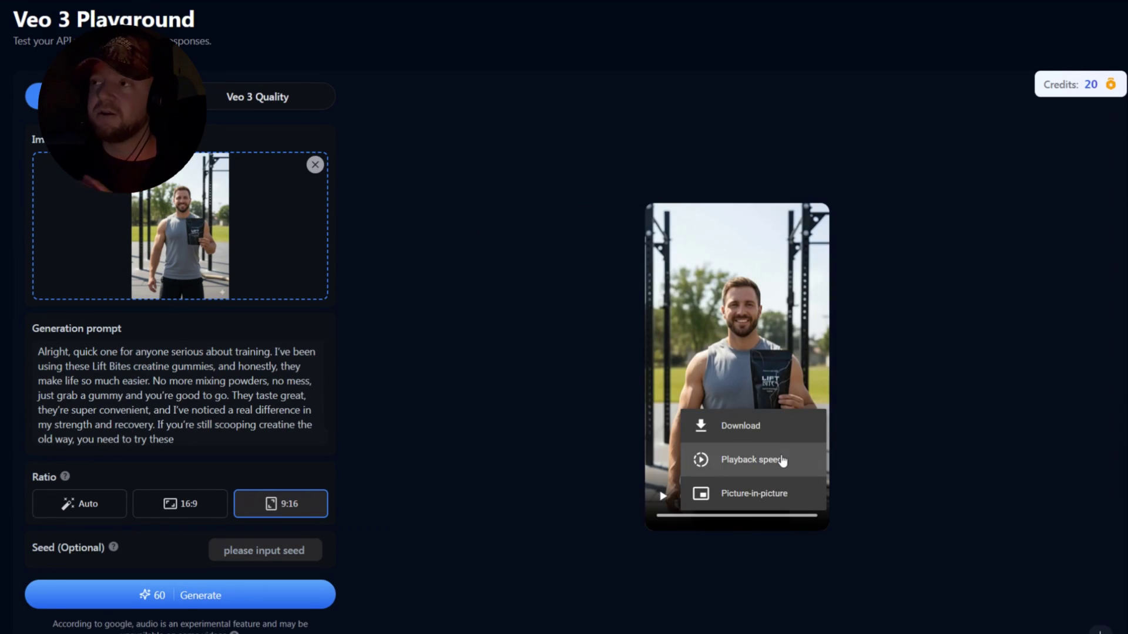
# Enlarge the page and play back the man's generated Lift Bites video
pyautogui.click(912, 501)
pyautogui.hotkey('ctrl', '+')
pyautogui.hotkey('ctrl', '+')
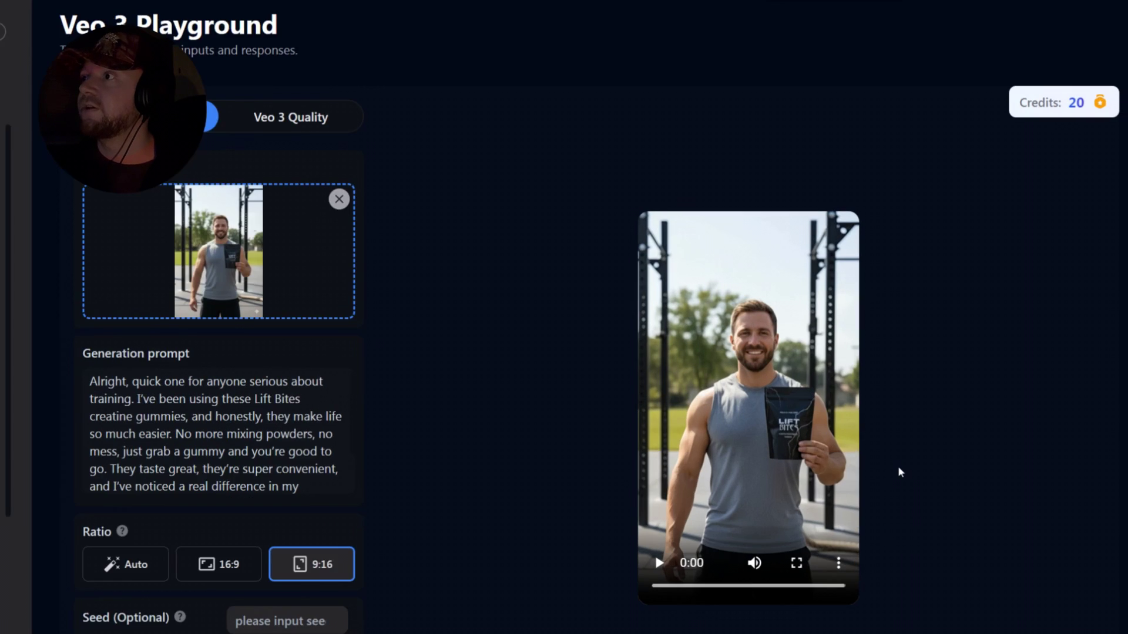
pyautogui.scroll(-2, 898, 467)
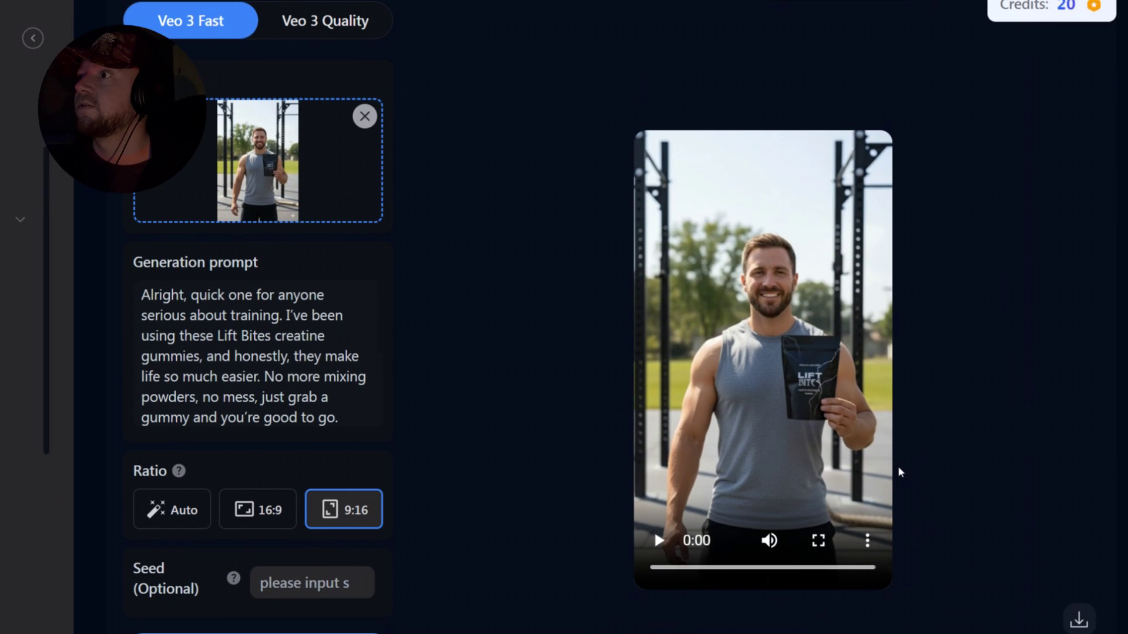
pyautogui.click(659, 542)
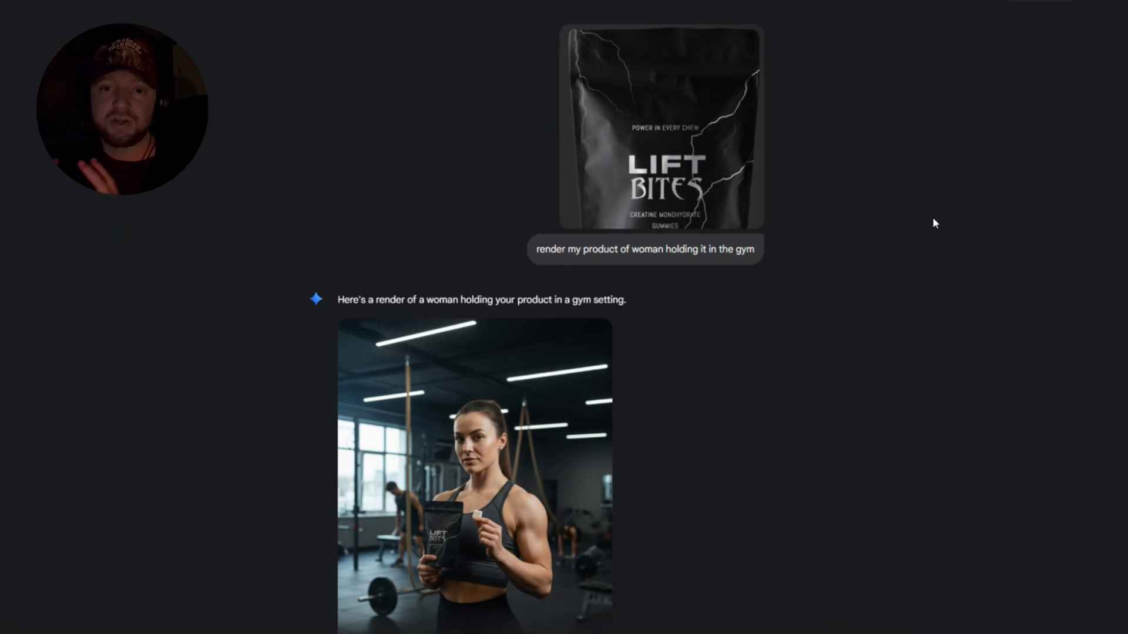
# Download the woman's gym render at full size and copy Gemini's Option 1 review speech
pyautogui.scroll(-3, 934, 223)
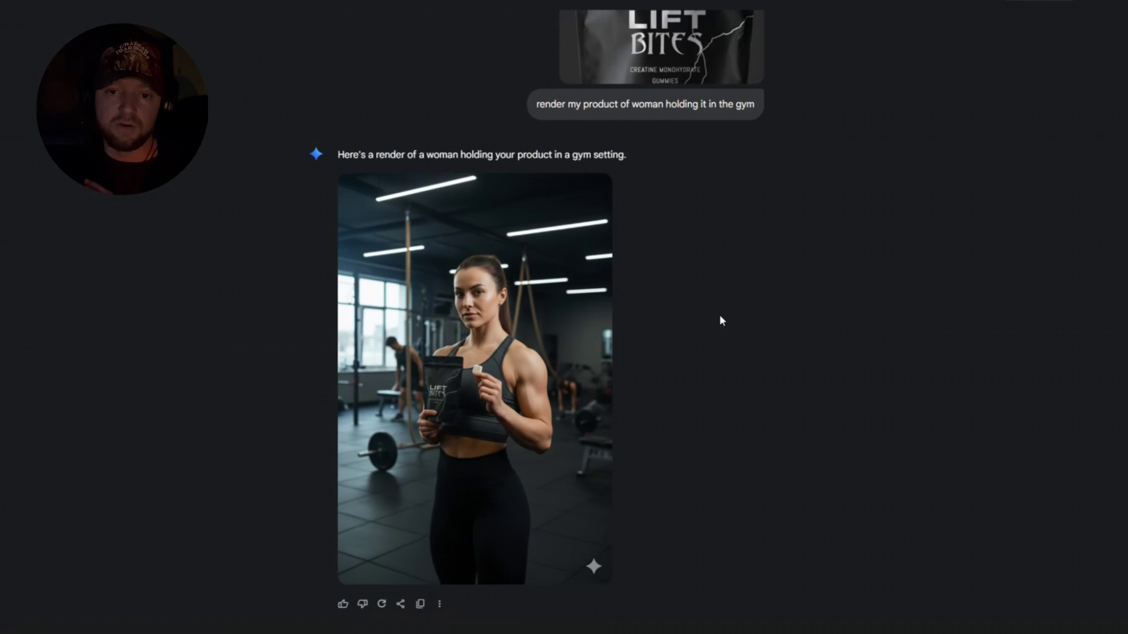
pyautogui.scroll(3, 740, 305)
pyautogui.scroll(-3, 740, 304)
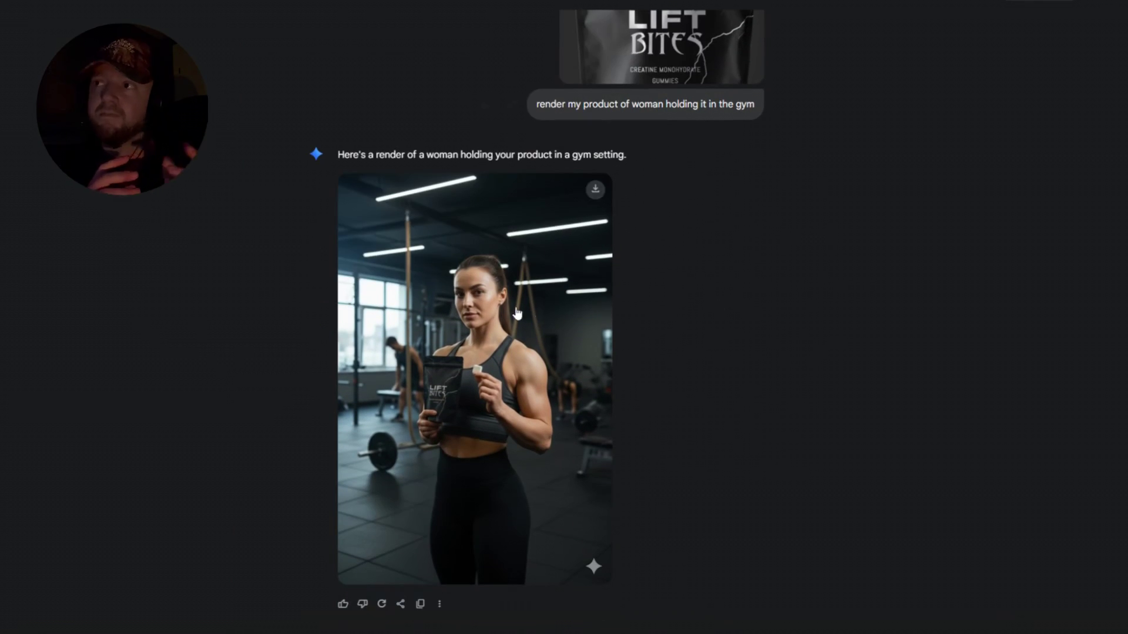
pyautogui.click(596, 191)
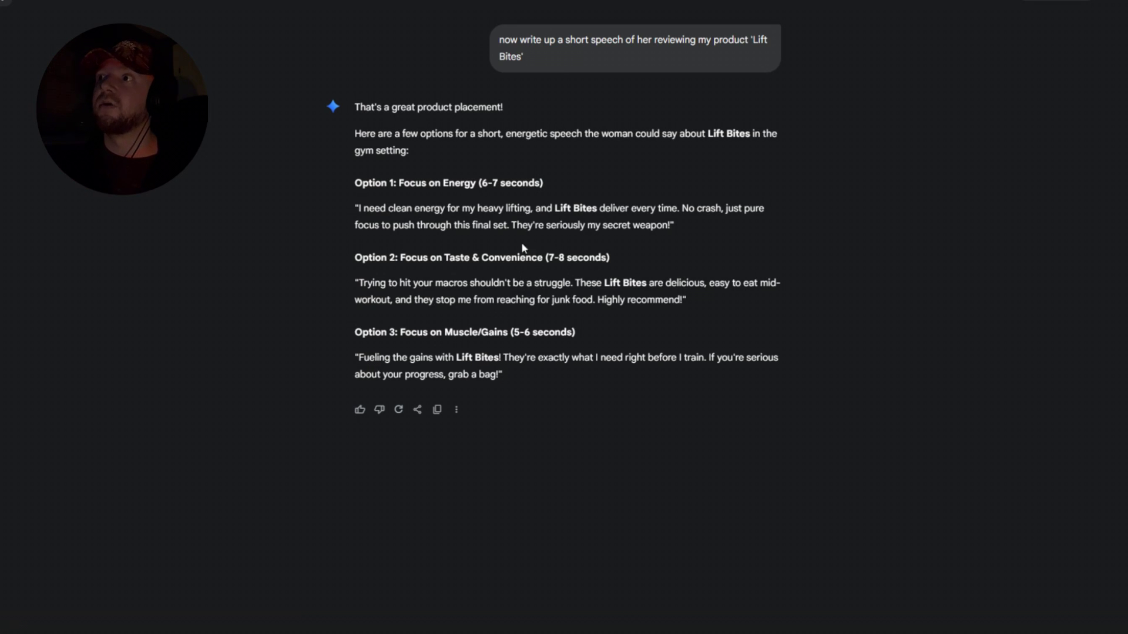
pyautogui.moveTo(361, 208); pyautogui.dragTo(667, 229)
pyautogui.hotkey('ctrl', 'c')
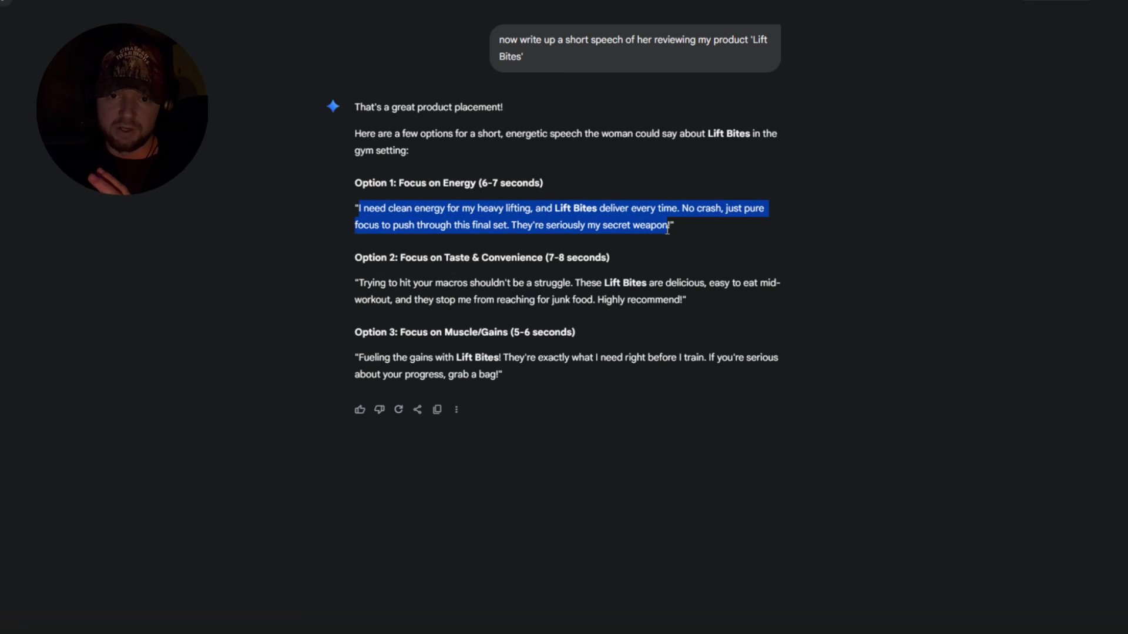
pyautogui.click(914, 218)
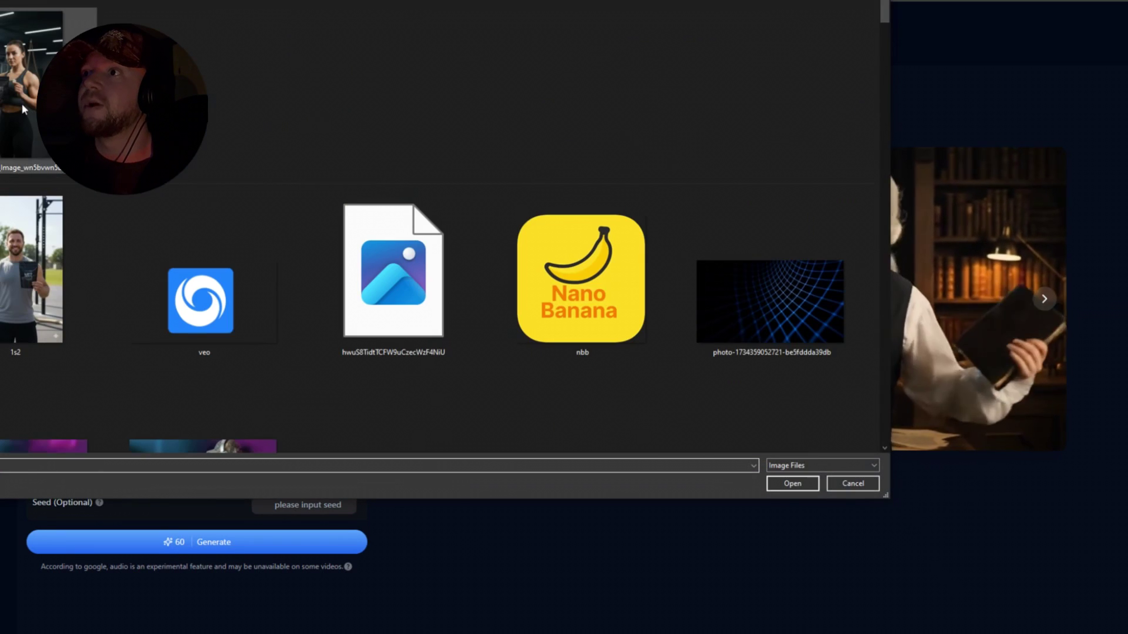
# Generate a 9:16 video from the woman's gym render using the Option 1 clean-energy quote as prompt
pyautogui.doubleClick(196, 155)
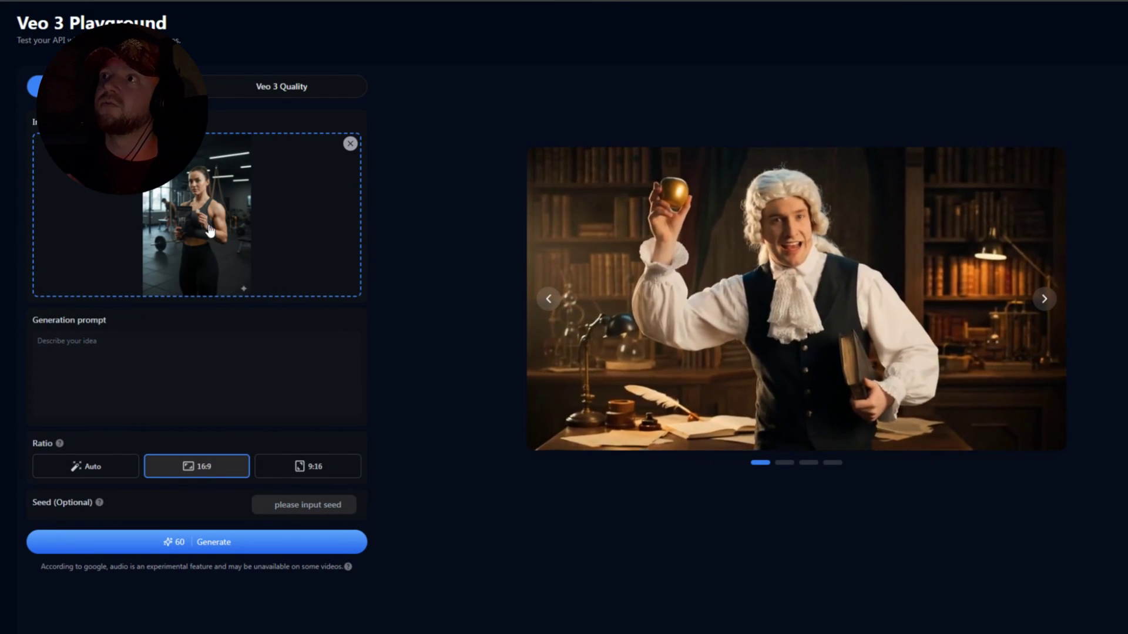
pyautogui.click(197, 353)
pyautogui.hotkey('ctrl', 'v')
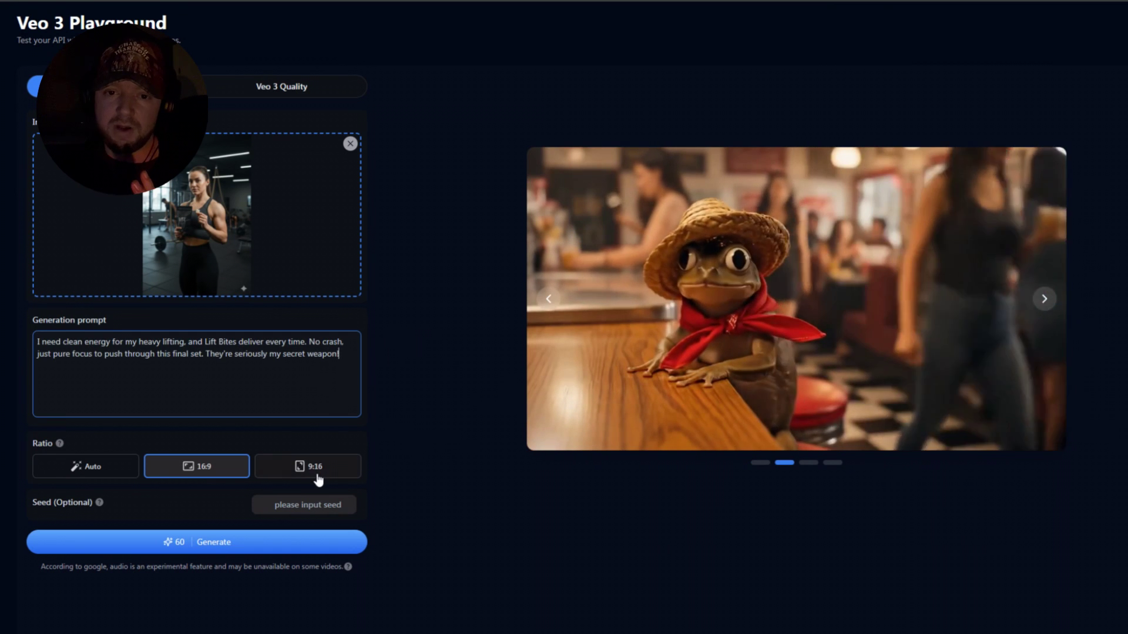
pyautogui.click(284, 471)
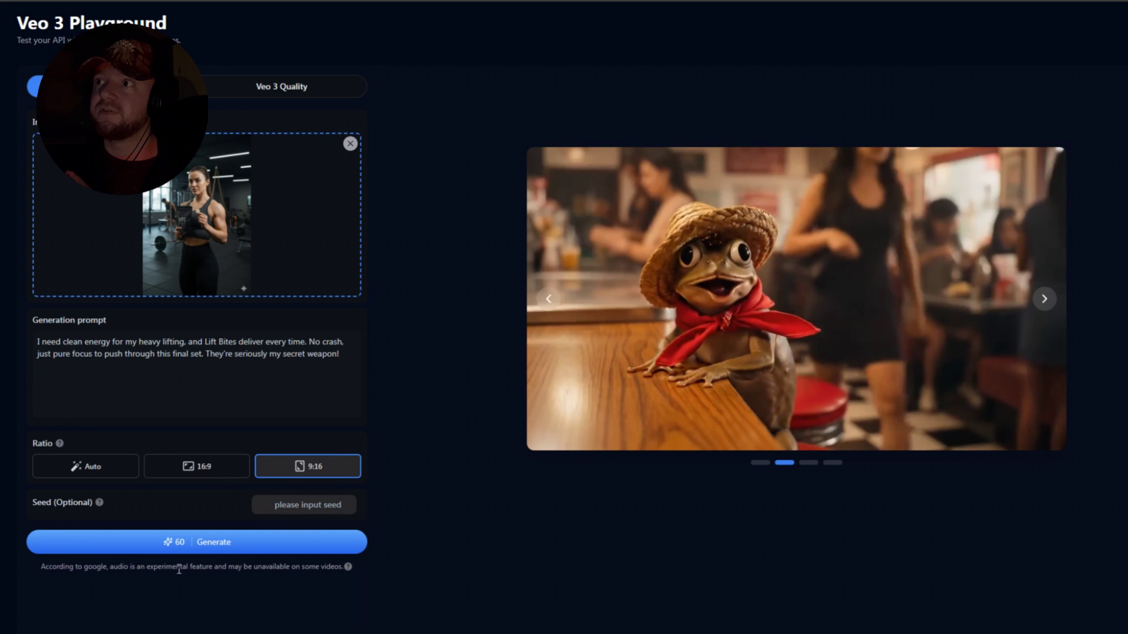
pyautogui.click(232, 543)
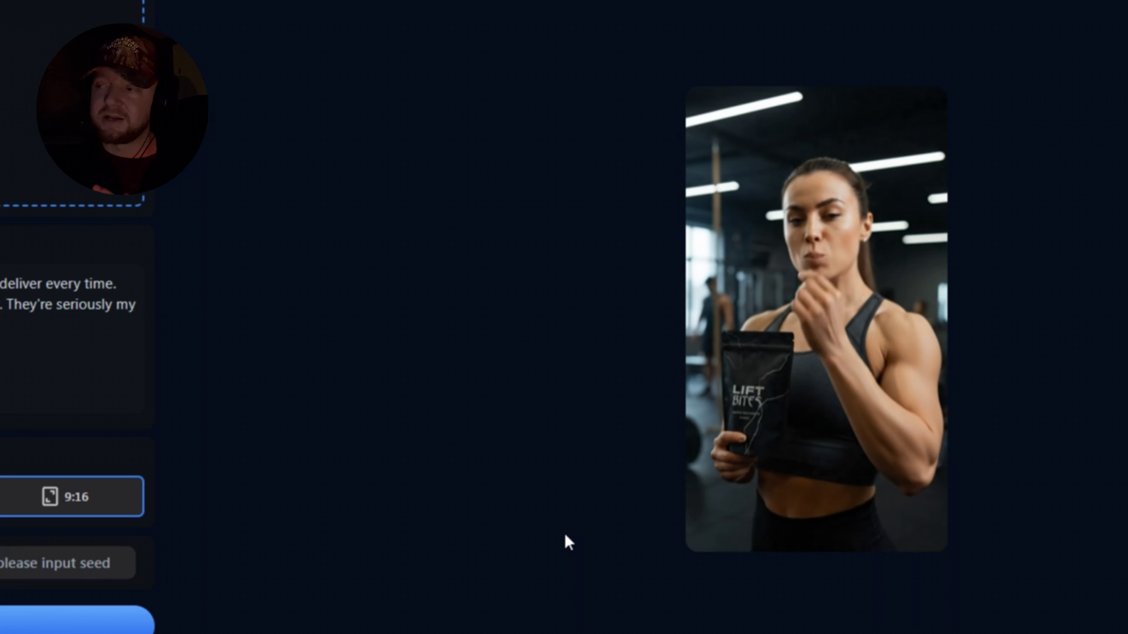
# Replay the woman's generated Lift Bites video
pyautogui.click(711, 503)
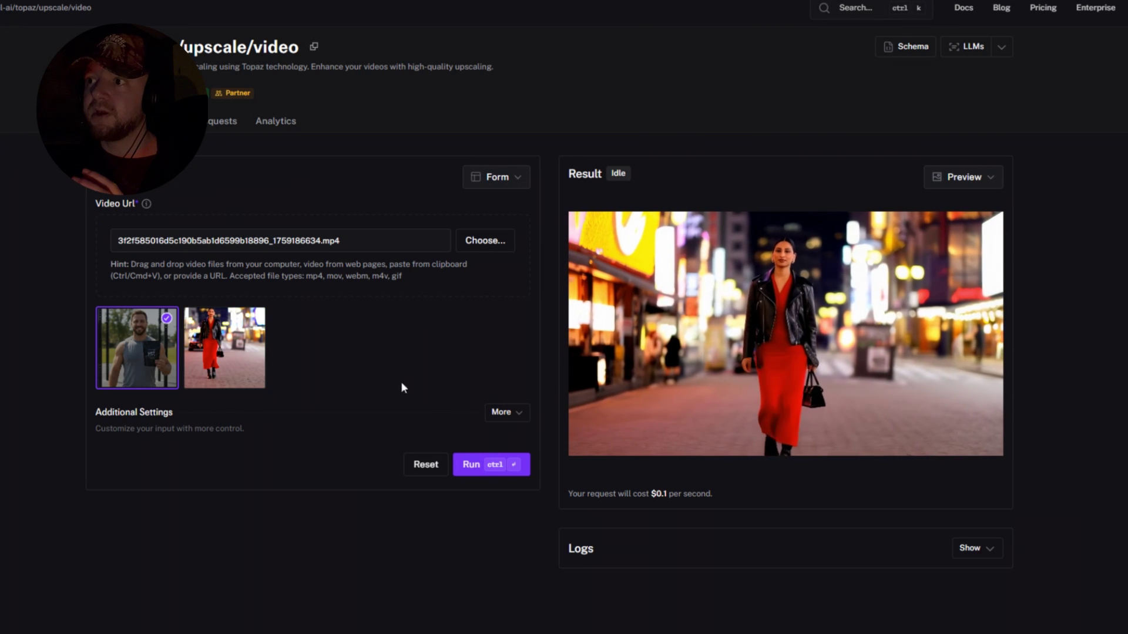
# Change the Topaz Upscale Factor under Additional Settings from 2 to 1.5
pyautogui.click(501, 413)
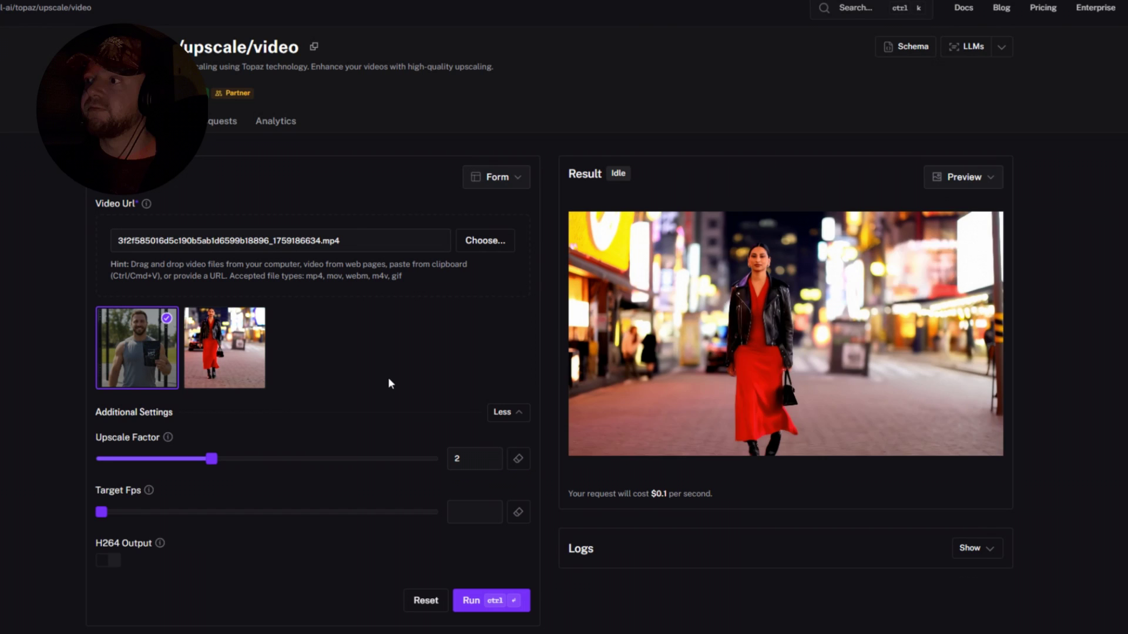
pyautogui.doubleClick(467, 459)
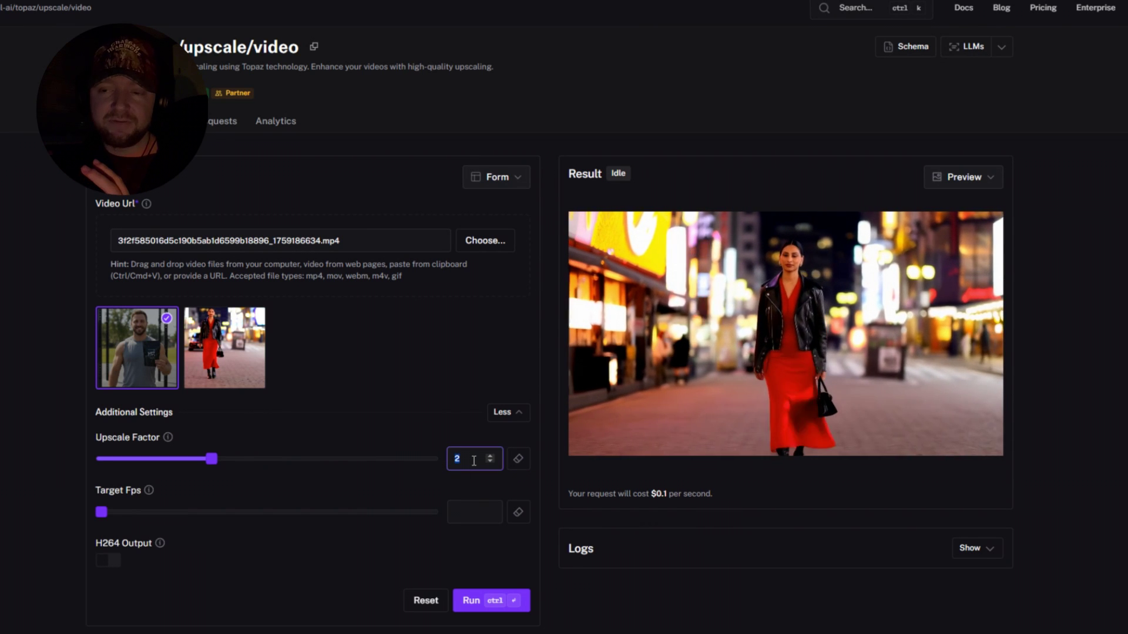
pyautogui.write('1.5')
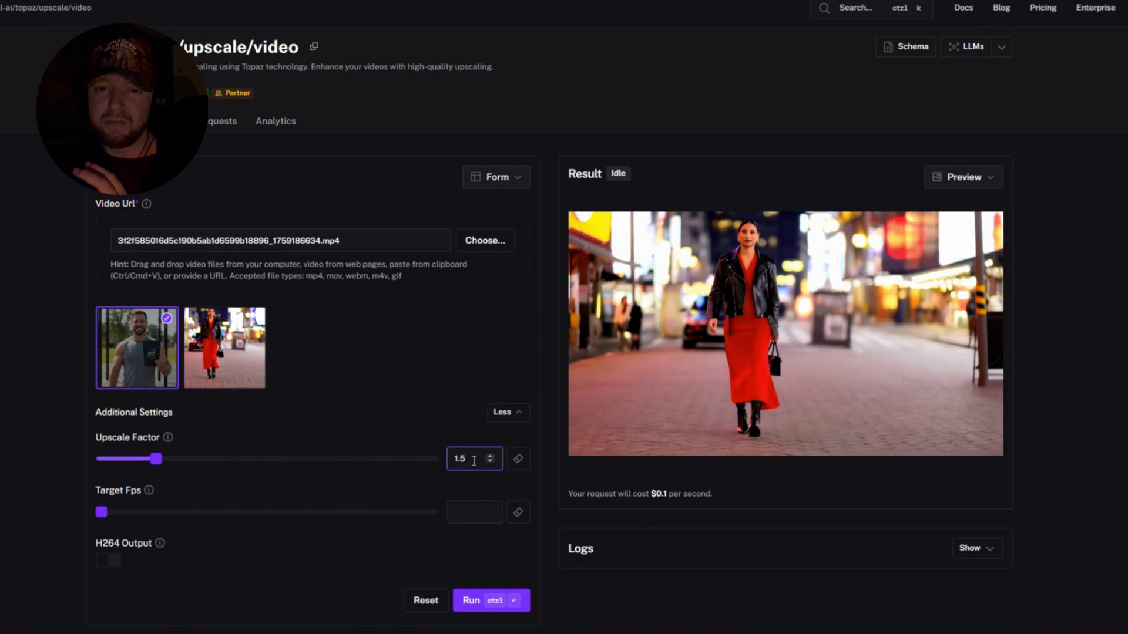
pyautogui.click(419, 491)
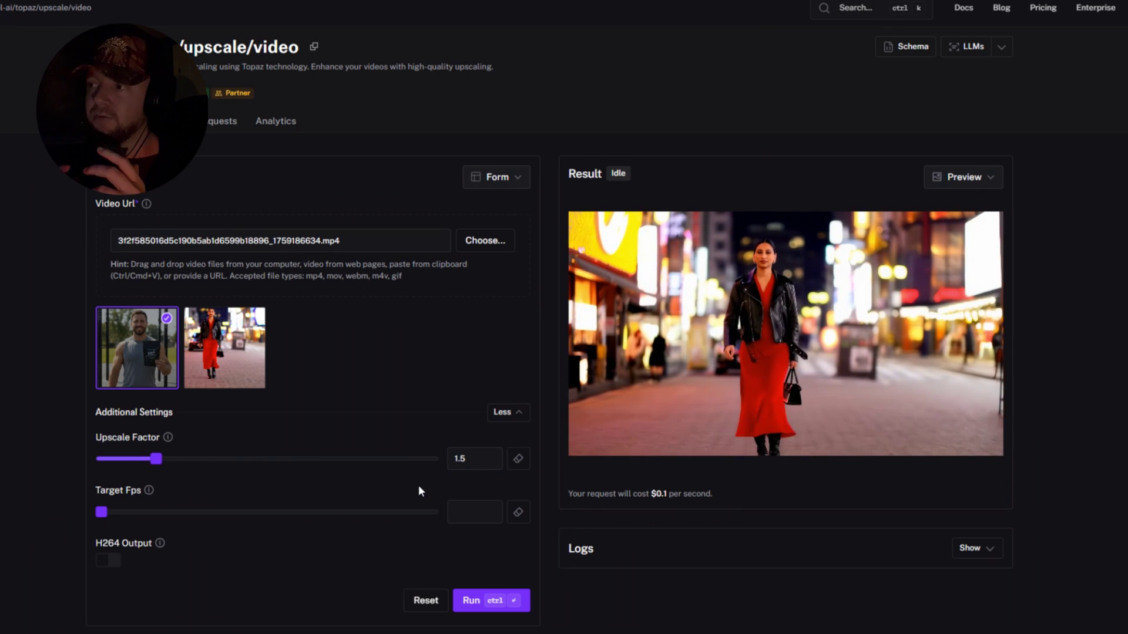